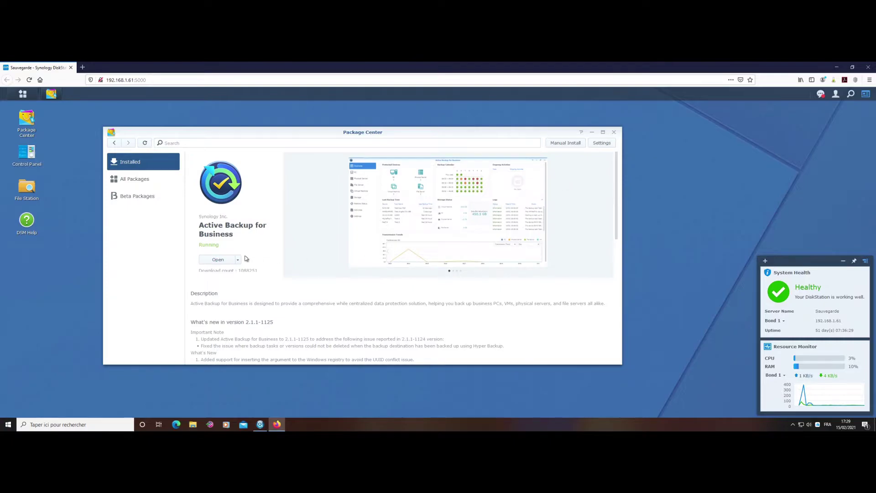
- Open Active Backup for Business and examine the connection settings of the existing rsync file server without changing them
{"action": "left_click", "coordinate": [216, 263]}
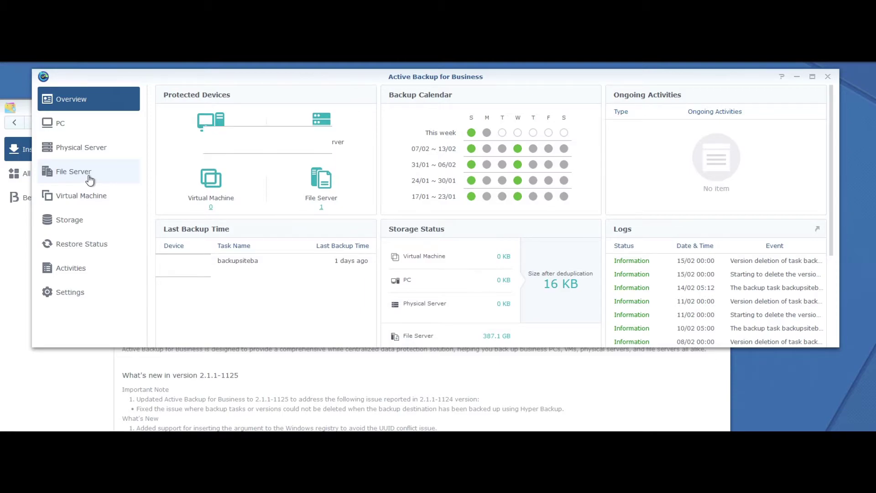
{"action": "left_click", "coordinate": [90, 180]}
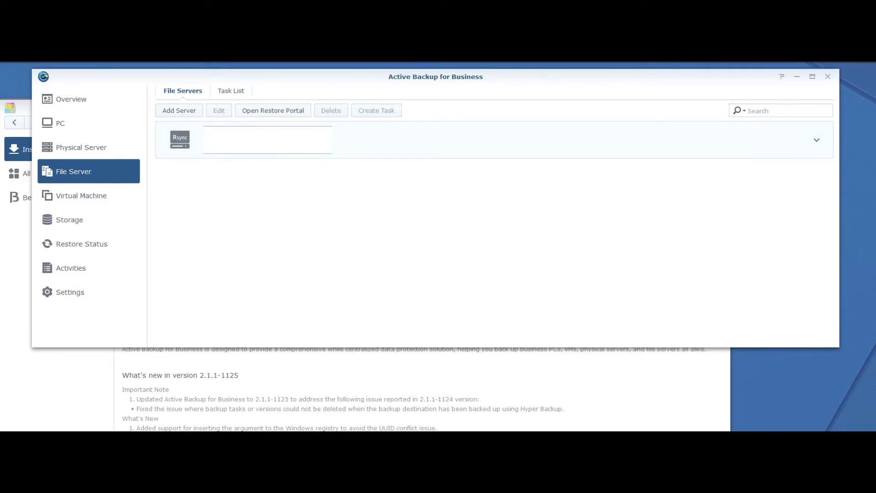
{"action": "left_click", "coordinate": [319, 141]}
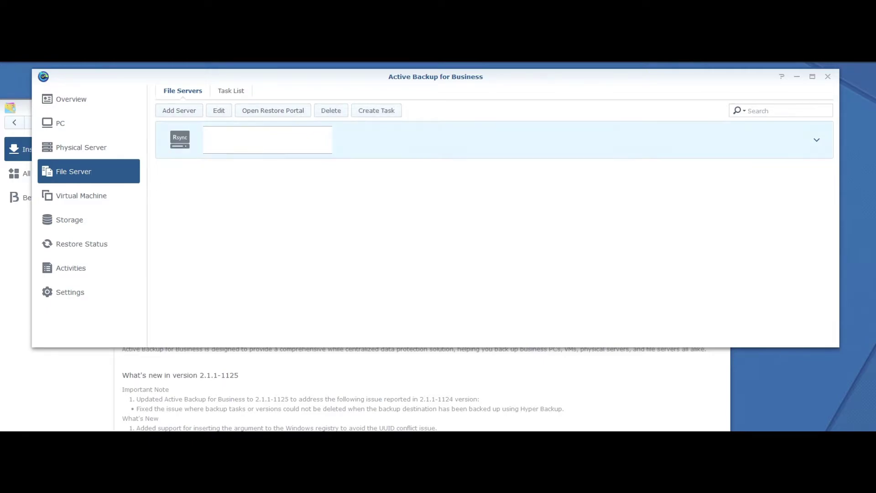
{"action": "left_click", "coordinate": [219, 110]}
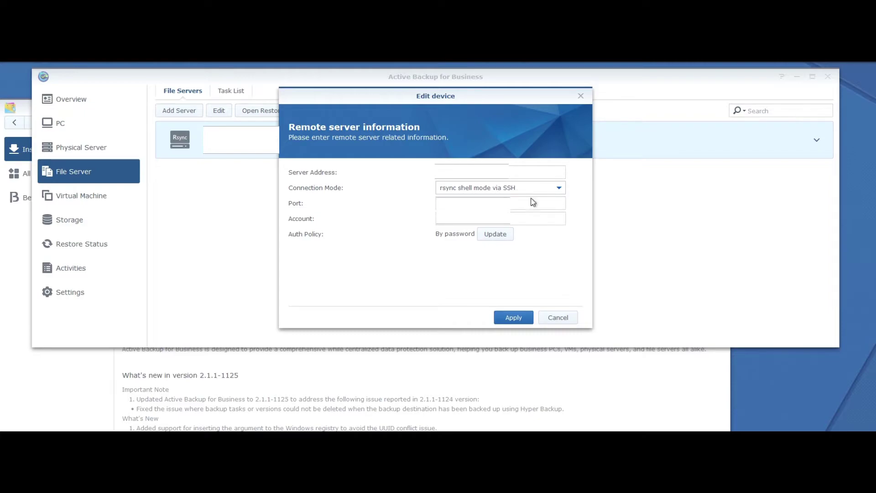
{"action": "left_click", "coordinate": [559, 320]}
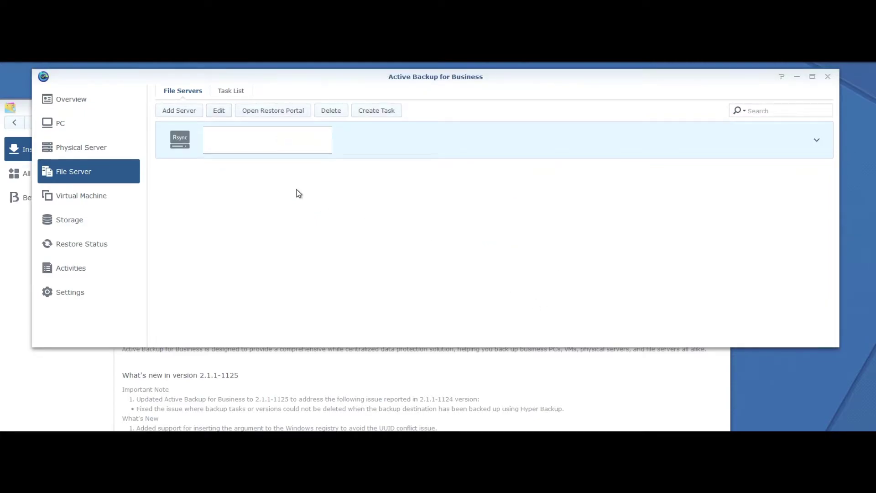
- Start adding an rsync server and enter "IP ou nom du serveur" as its server address
{"action": "left_click", "coordinate": [180, 112]}
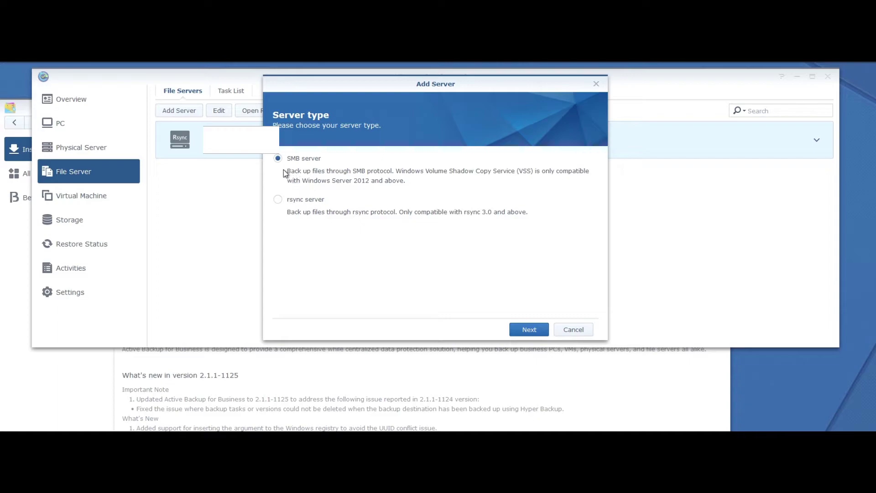
{"action": "left_click", "coordinate": [278, 200]}
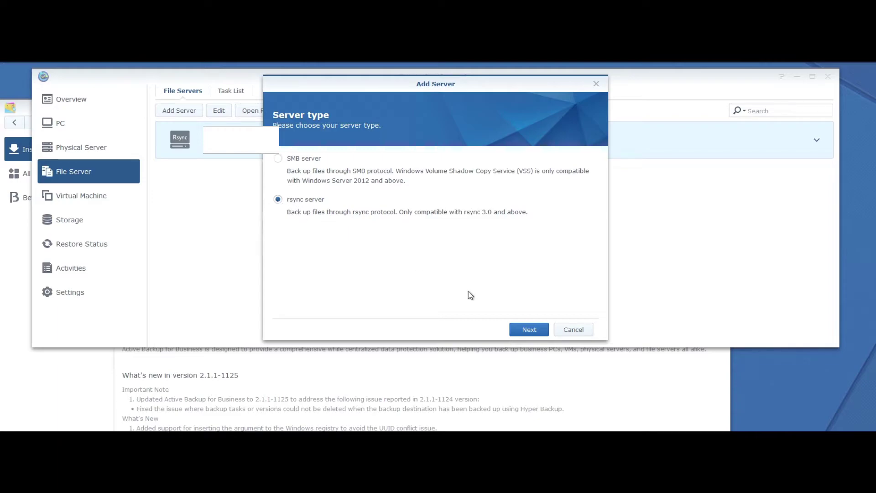
{"action": "left_click", "coordinate": [529, 329]}
{"action": "left_click", "coordinate": [492, 162]}
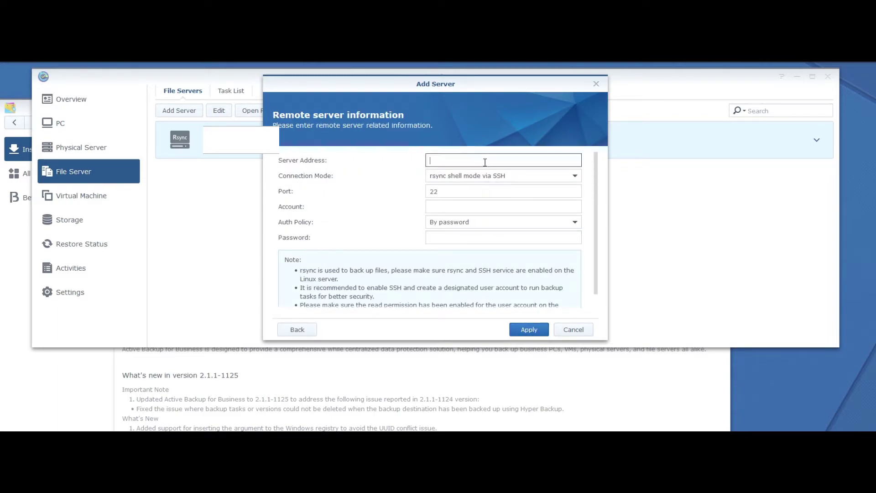
{"action": "type", "text": "IP ou nom du serveur"}
- Choose rsync shell mode via SSH as the new server's connection mode and set its port to 22111
{"action": "left_click", "coordinate": [505, 177]}
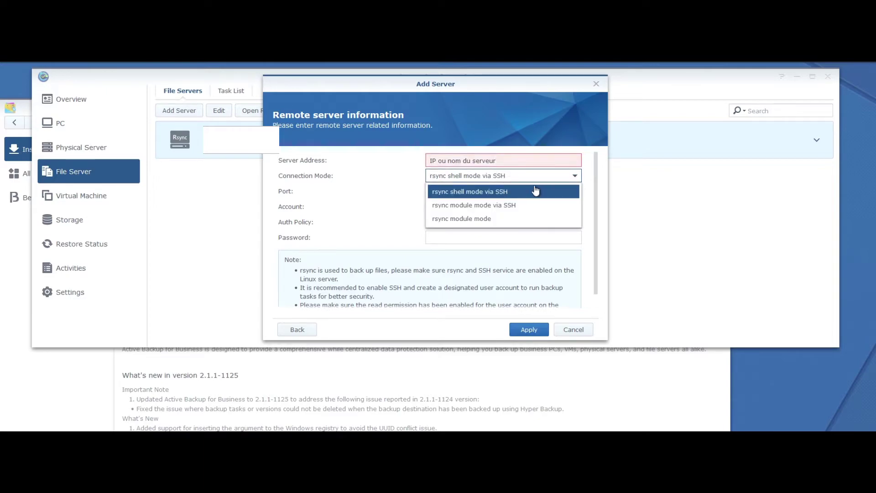
{"action": "left_click", "coordinate": [535, 191]}
{"action": "left_click", "coordinate": [481, 191]}
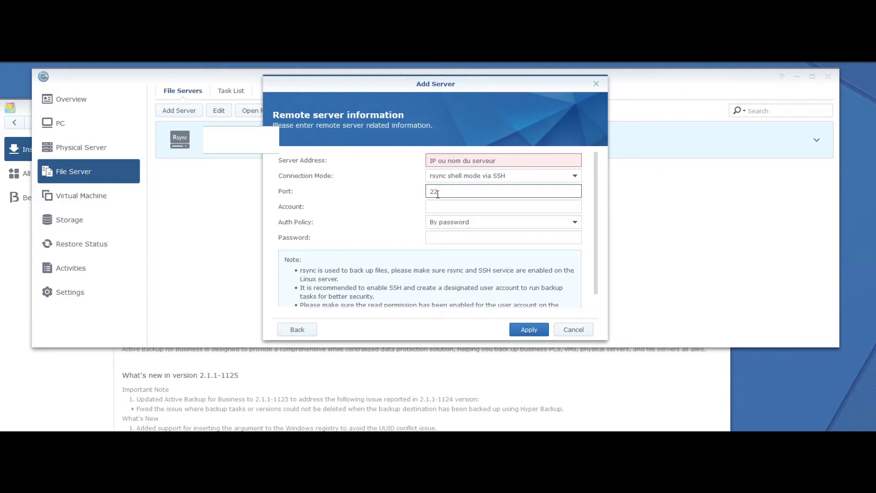
{"action": "type", "text": "111"}
- Enter "mon login" as the account with the By password authentication policy, and discard the new server without applying
{"action": "left_click", "coordinate": [441, 207]}
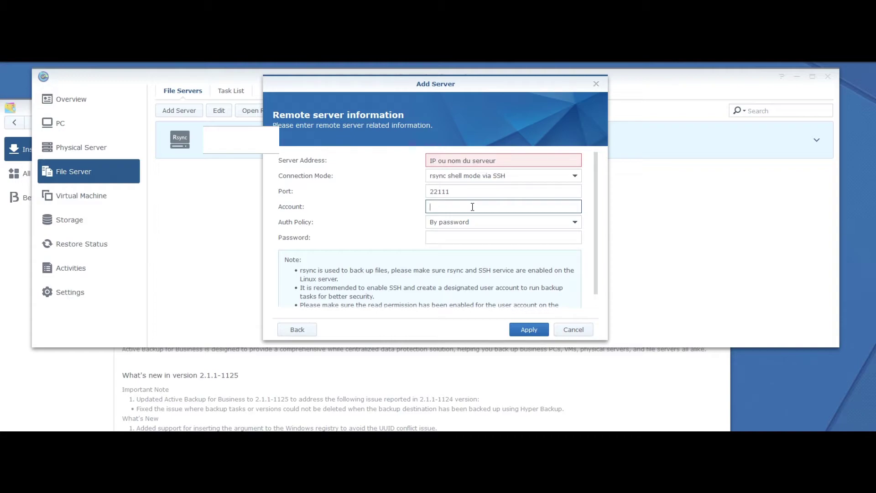
{"action": "type", "text": "mon login"}
{"action": "left_click", "coordinate": [474, 223]}
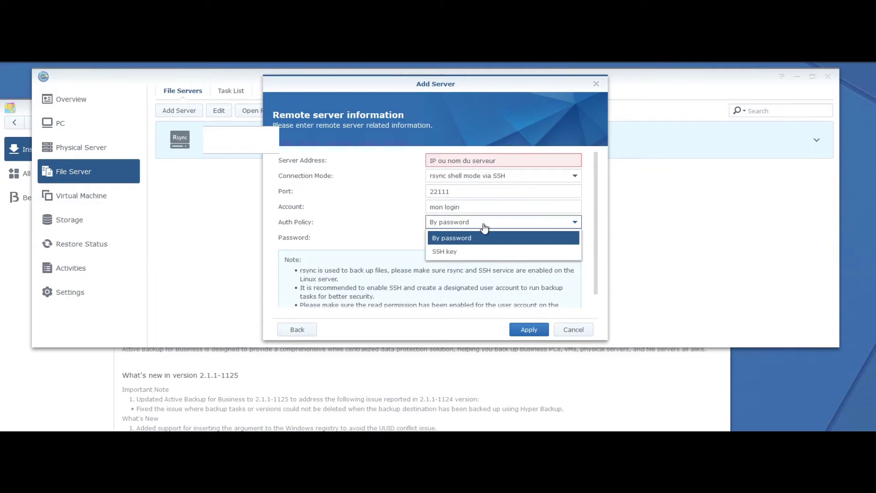
{"action": "left_click", "coordinate": [474, 239]}
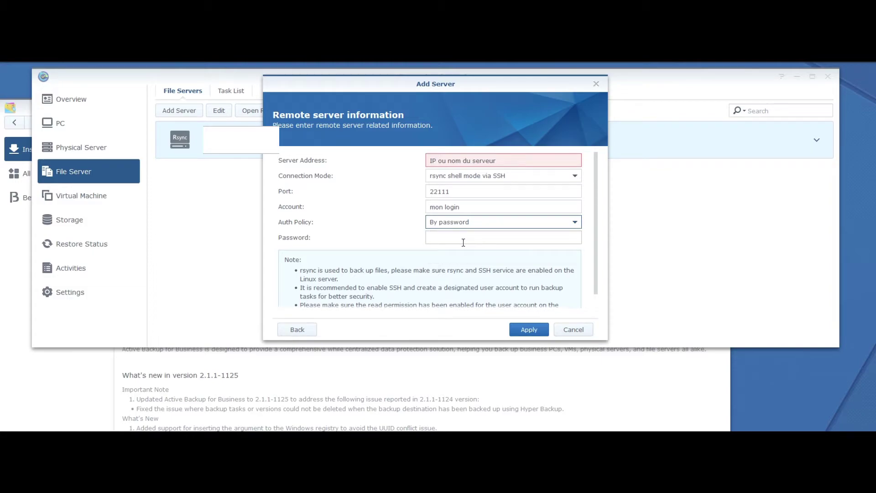
{"action": "left_click", "coordinate": [463, 243]}
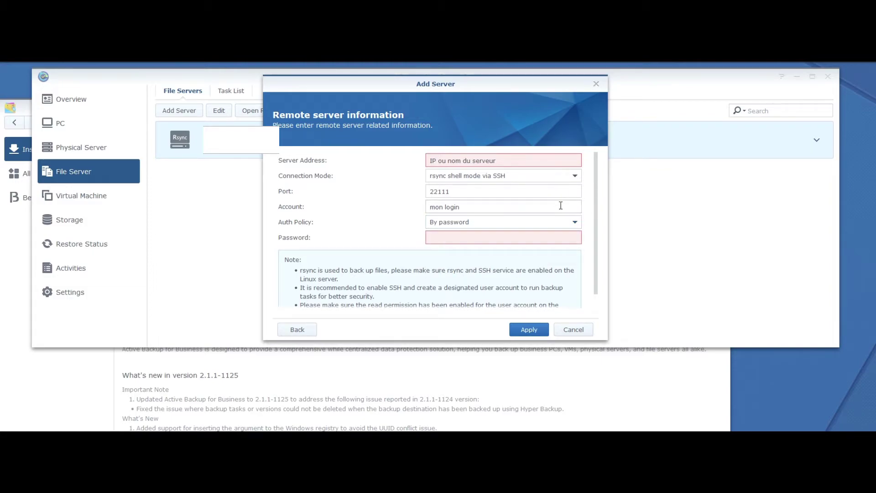
{"action": "scroll", "coordinate": [570, 221], "scroll_direction": "down", "scroll_amount": 1}
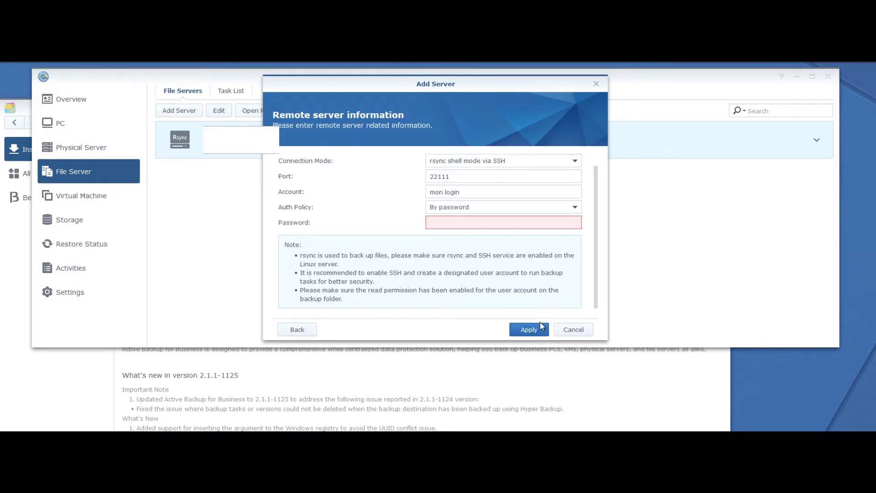
{"action": "left_click", "coordinate": [569, 333]}
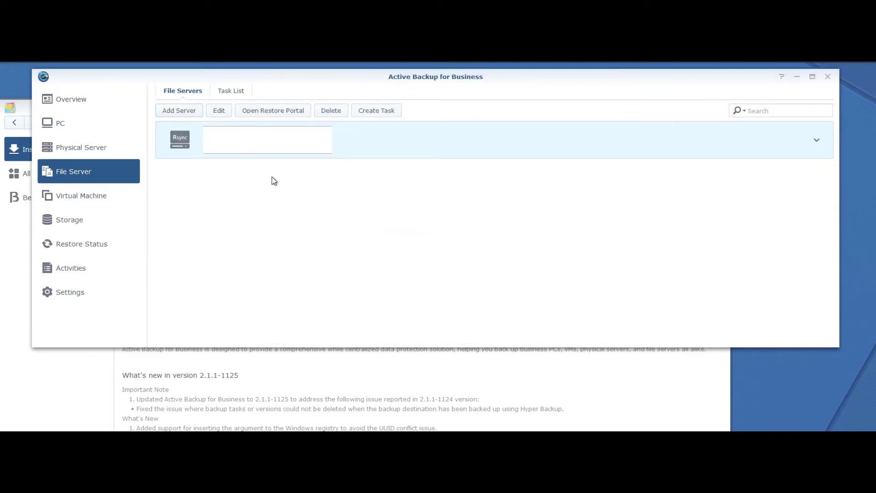
- Open the backupsiteba task for editing and examine its general settings and the source folders selected under home
{"action": "left_click", "coordinate": [237, 93]}
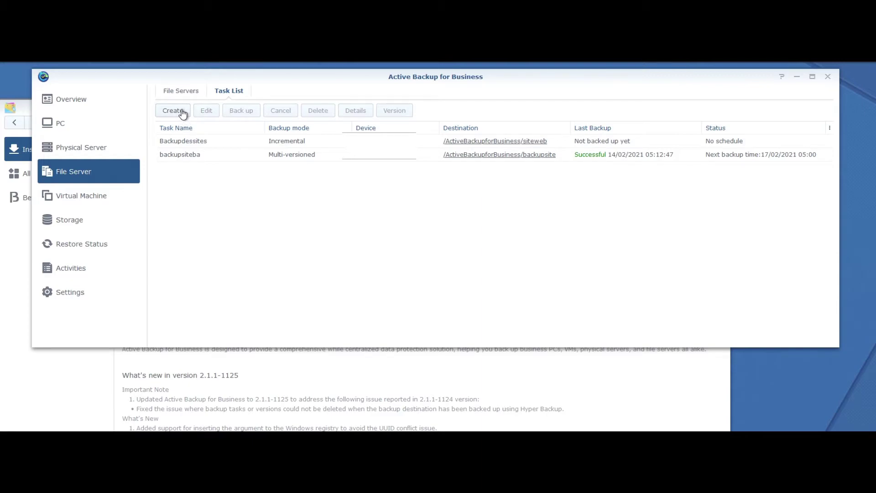
{"action": "left_click", "coordinate": [182, 154]}
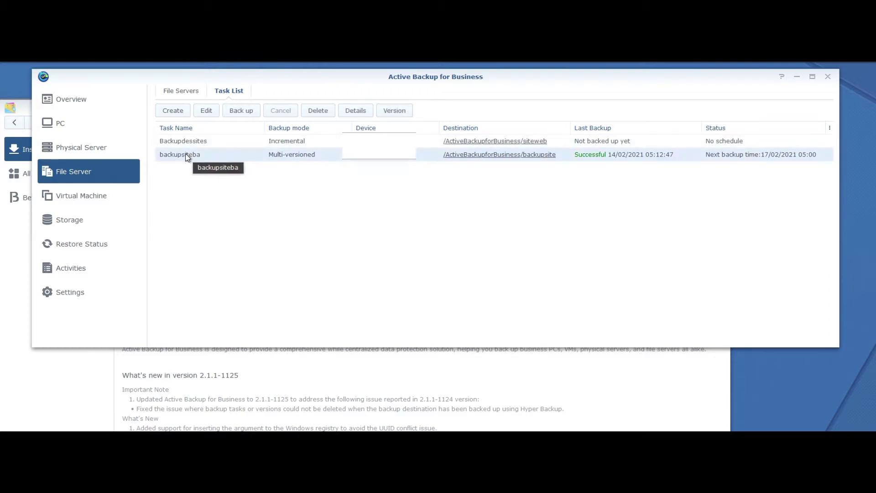
{"action": "left_click", "coordinate": [208, 111]}
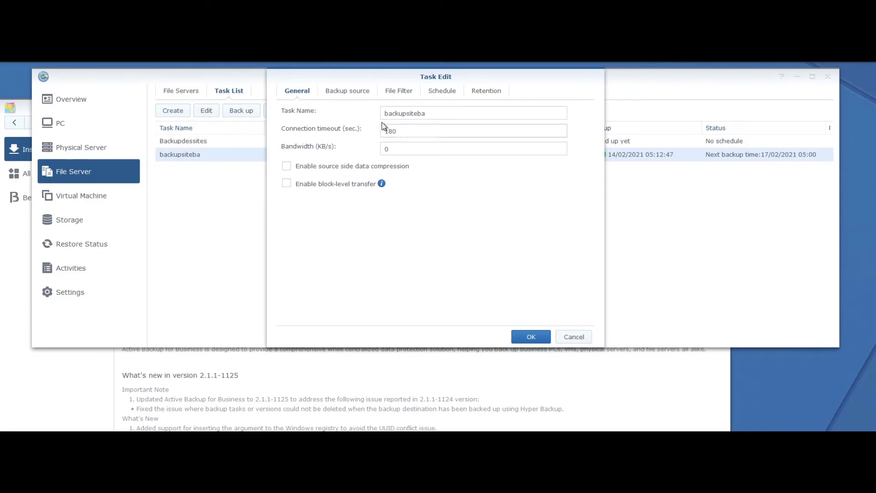
{"action": "left_click", "coordinate": [349, 93]}
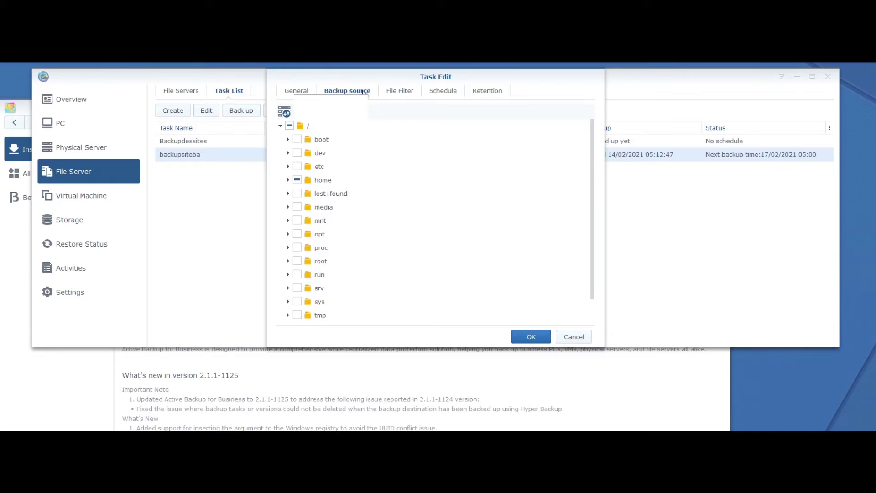
{"action": "left_click", "coordinate": [288, 181]}
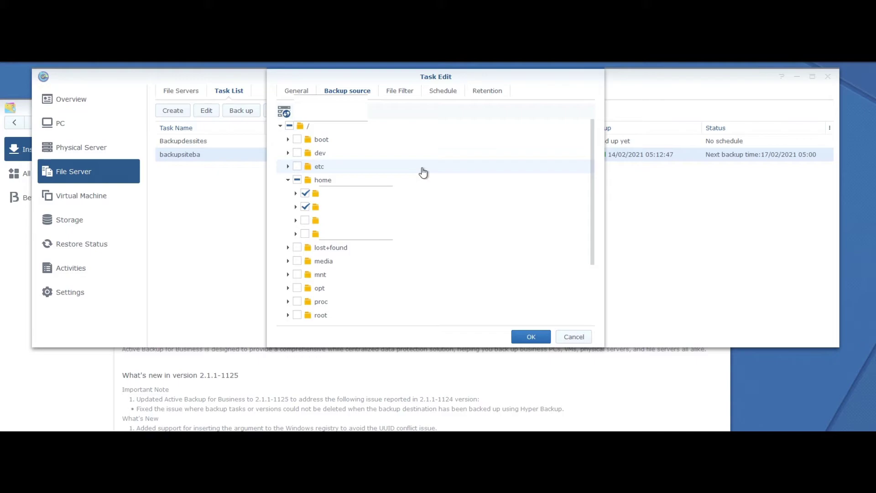
- Review the backupsiteba task's file filter, schedule and retention settings, and close them without saving
{"action": "left_click", "coordinate": [401, 93]}
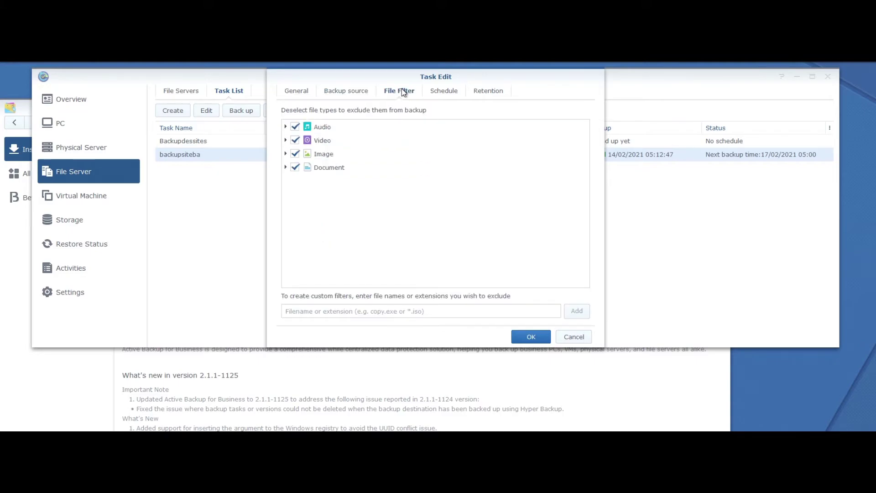
{"action": "left_click", "coordinate": [443, 93]}
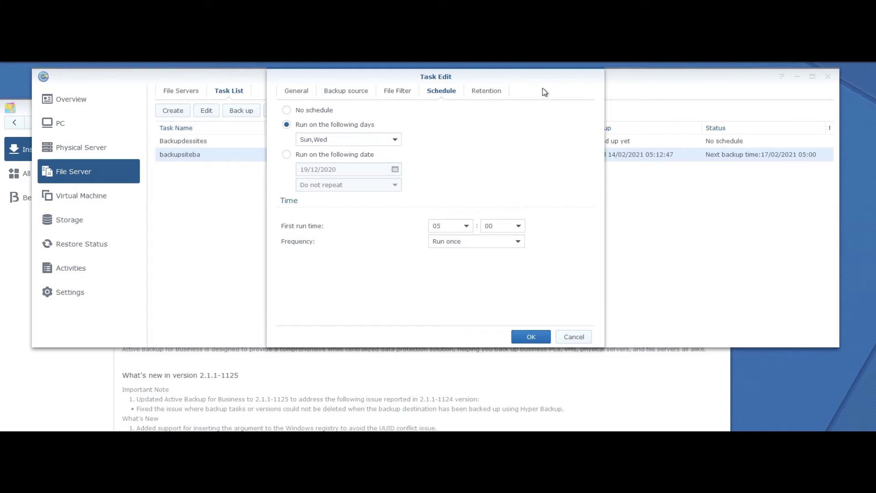
{"action": "left_click", "coordinate": [492, 91]}
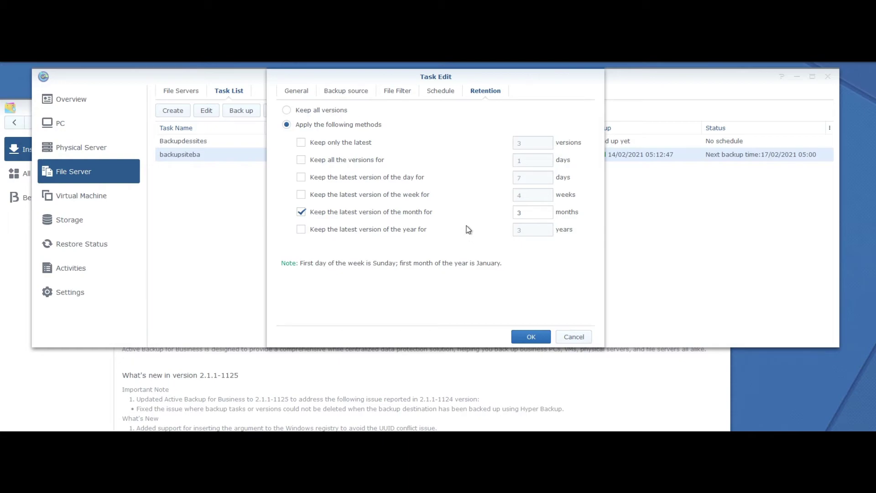
{"action": "left_click", "coordinate": [577, 336]}
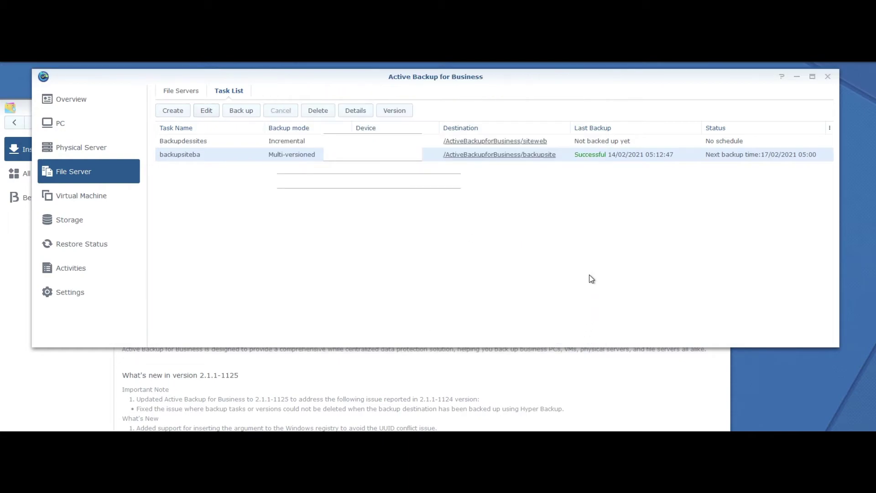
- Start a new Multi-versioned backup task for the listed file server, with the third folder under the root as source
{"action": "left_click", "coordinate": [185, 111]}
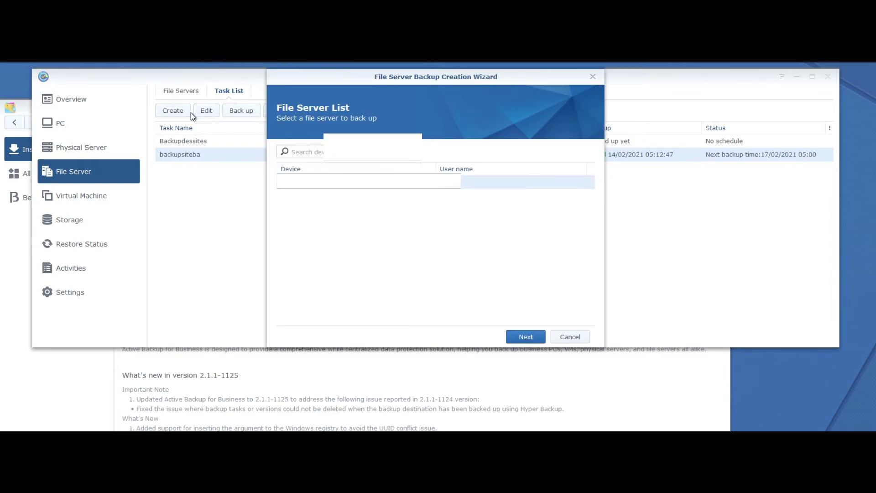
{"action": "left_click", "coordinate": [523, 337]}
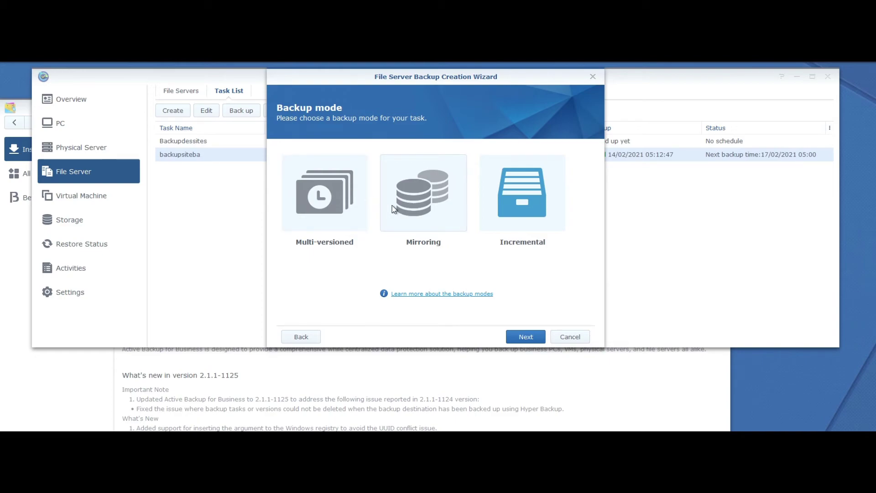
{"action": "left_click", "coordinate": [325, 200]}
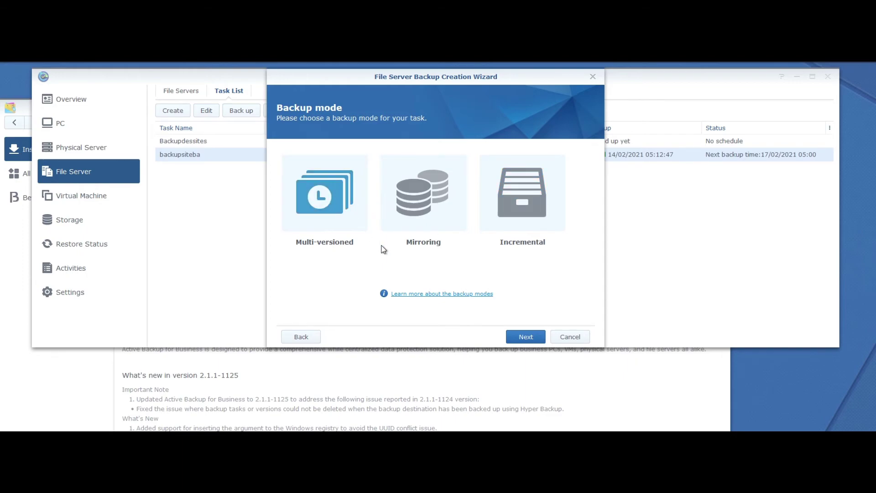
{"action": "left_click", "coordinate": [523, 337]}
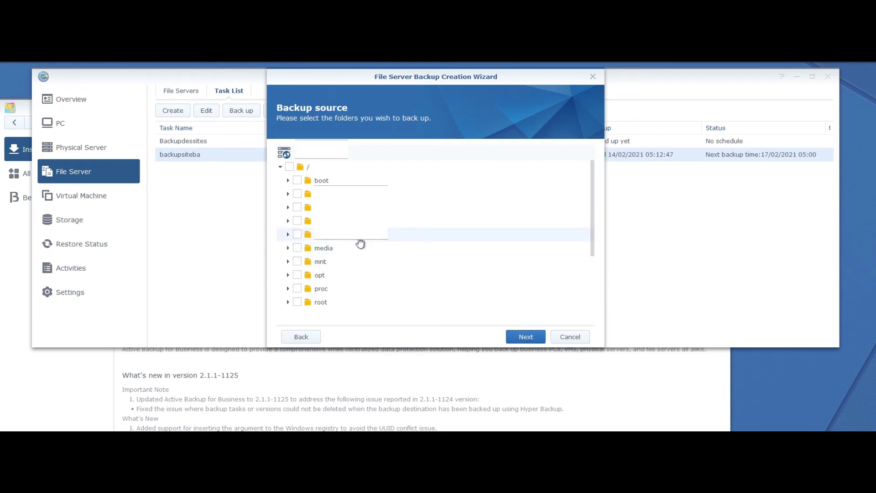
{"action": "left_click", "coordinate": [297, 208]}
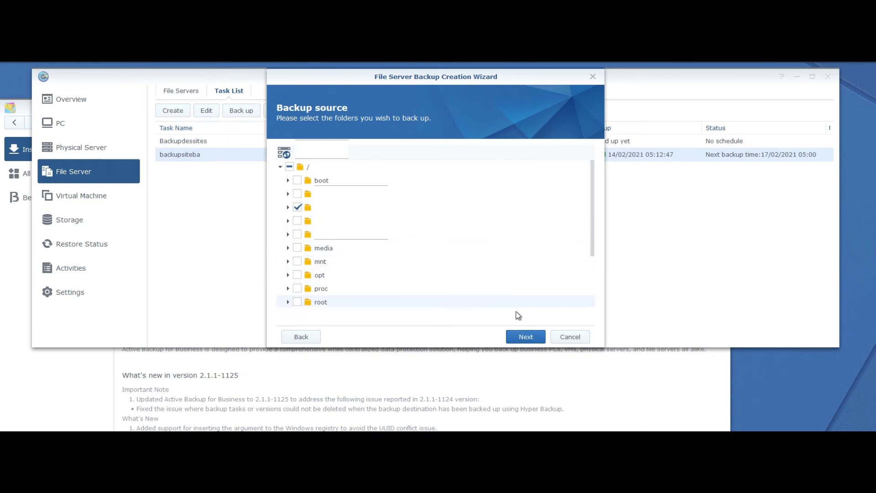
{"action": "left_click", "coordinate": [529, 337]}
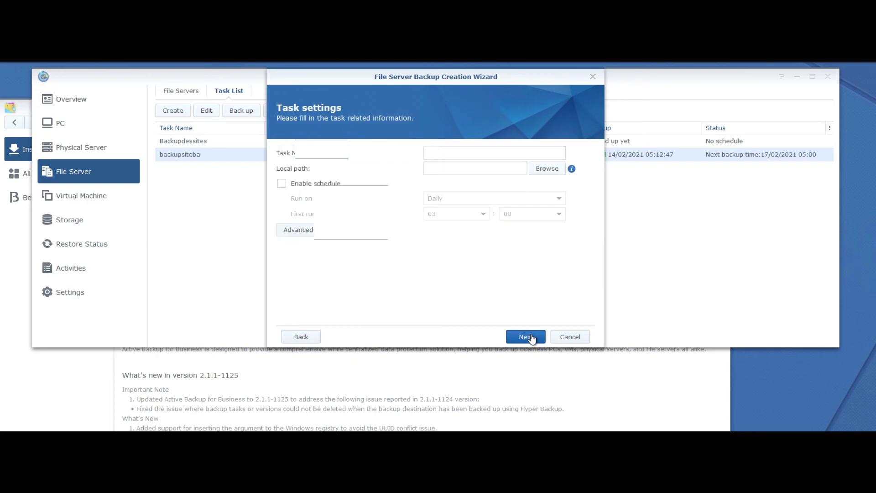
- Name the new backup task "ma tache"
{"action": "left_click", "coordinate": [477, 154]}
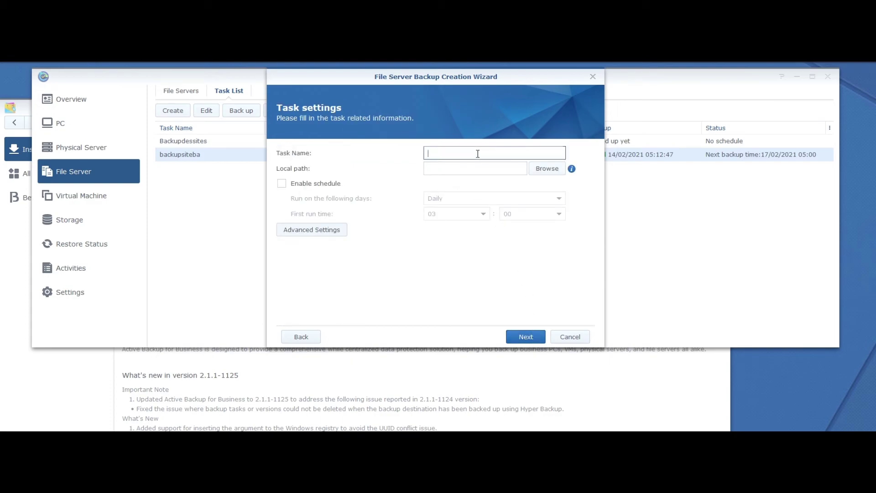
{"action": "type", "text": "ma tacghe"}
{"action": "key", "text": "BackSpace"}
{"action": "key", "text": "BackSpace"}
{"action": "key", "text": "BackSpace"}
{"action": "type", "text": "he"}
- Enable the new task's schedule without choosing a local path, and cancel the task's creation
{"action": "left_click", "coordinate": [547, 169]}
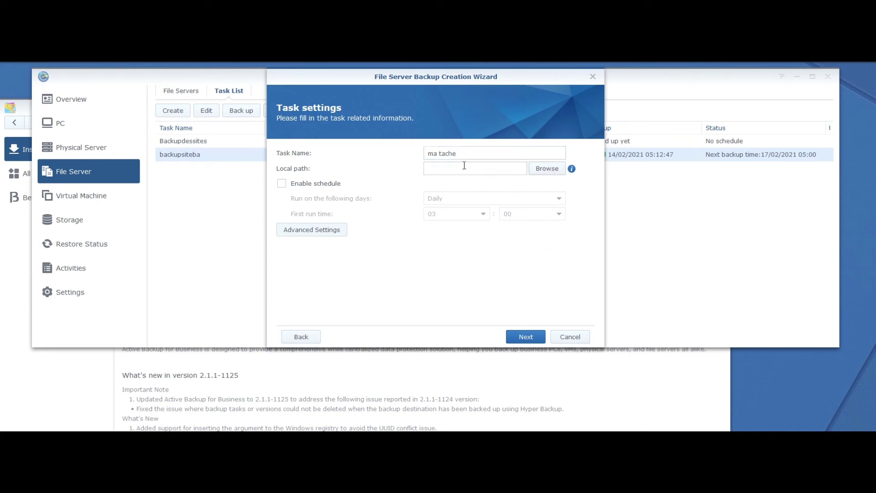
{"action": "left_click", "coordinate": [282, 184]}
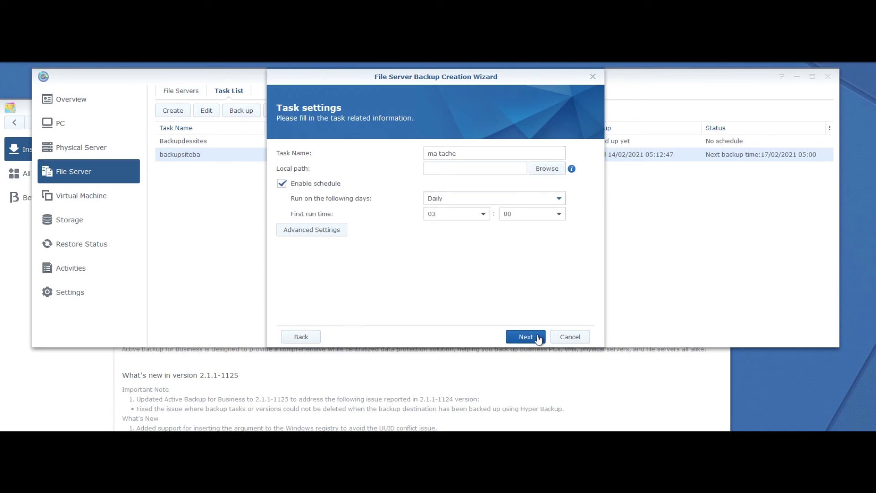
{"action": "left_click", "coordinate": [539, 337]}
{"action": "left_click", "coordinate": [446, 221]}
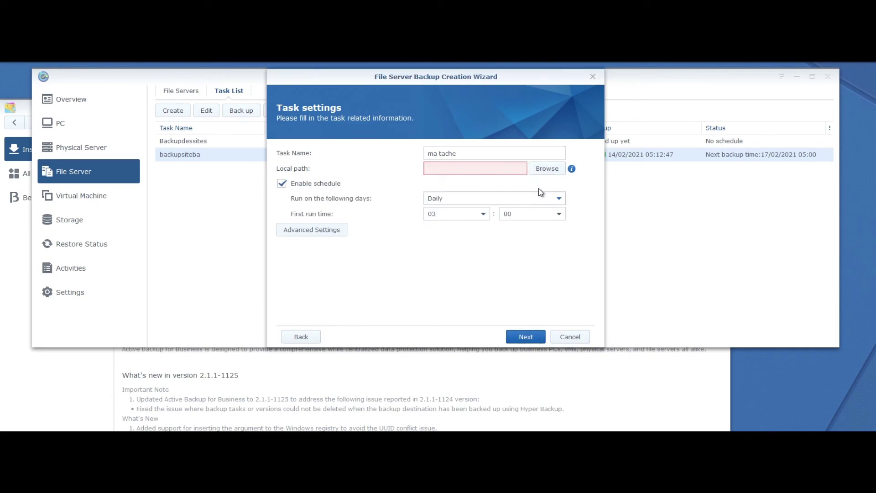
{"action": "left_click", "coordinate": [570, 337]}
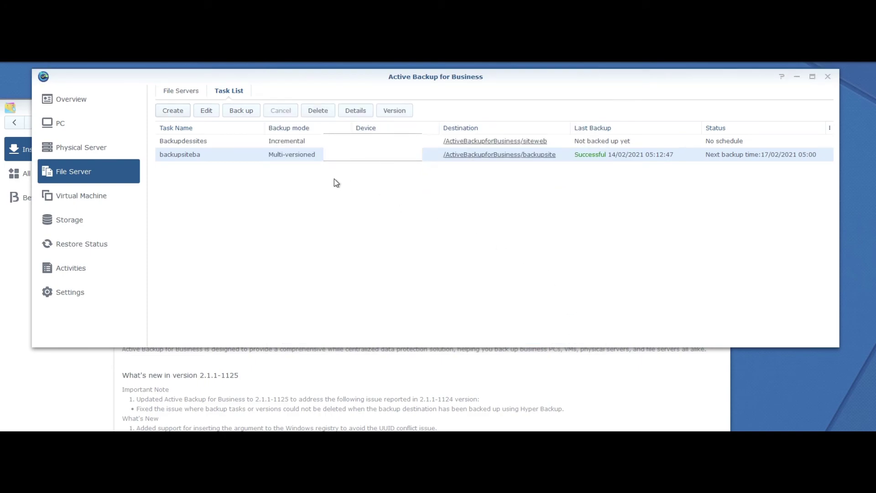